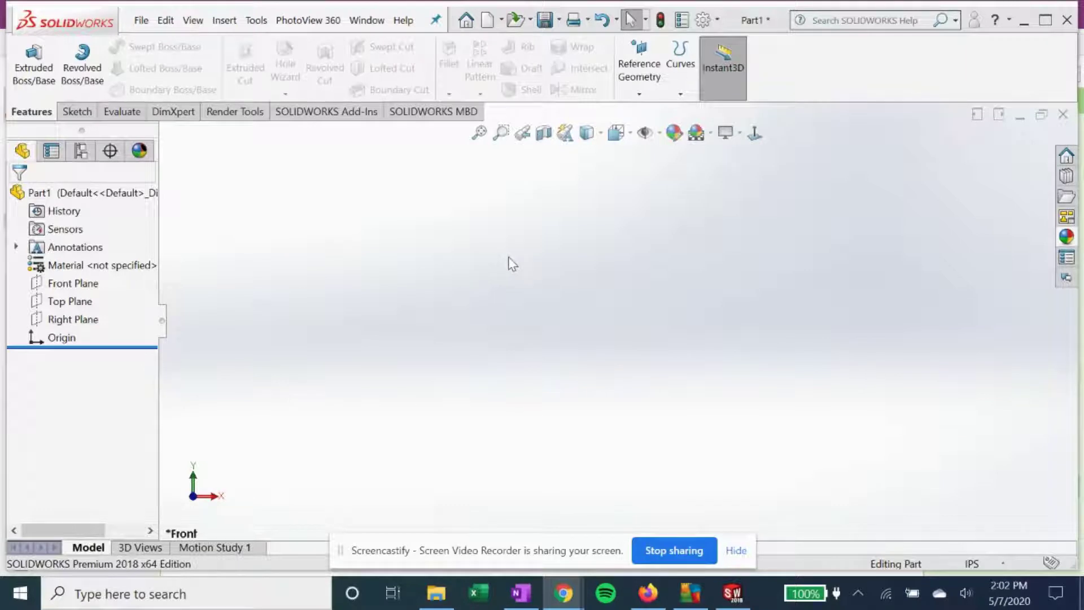
- Select the Top, Front and Right planes in the tree and display the Right Plane
click(73, 301)
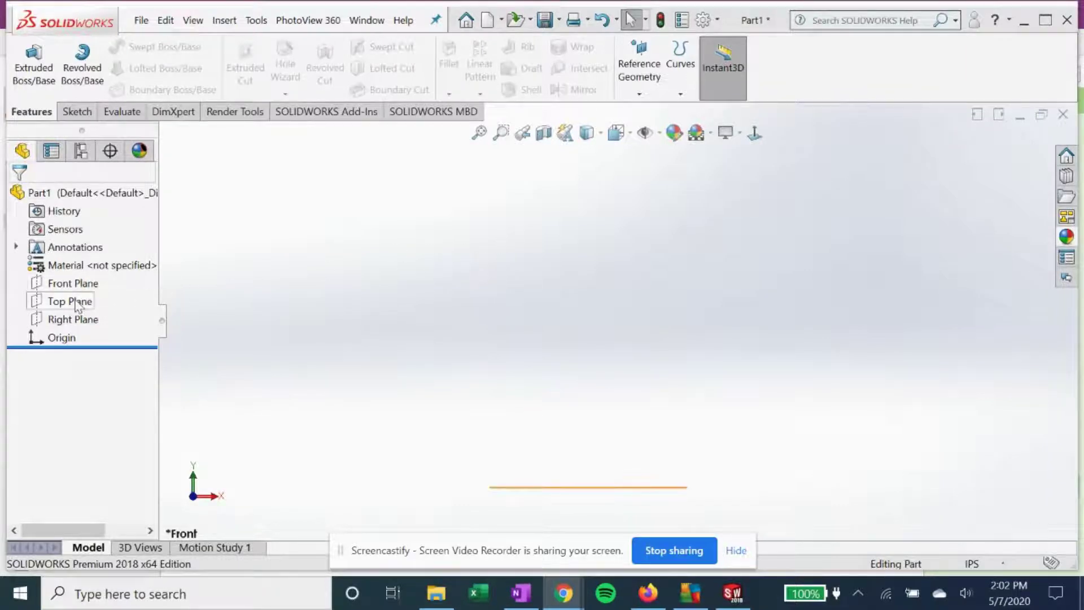
click(73, 285)
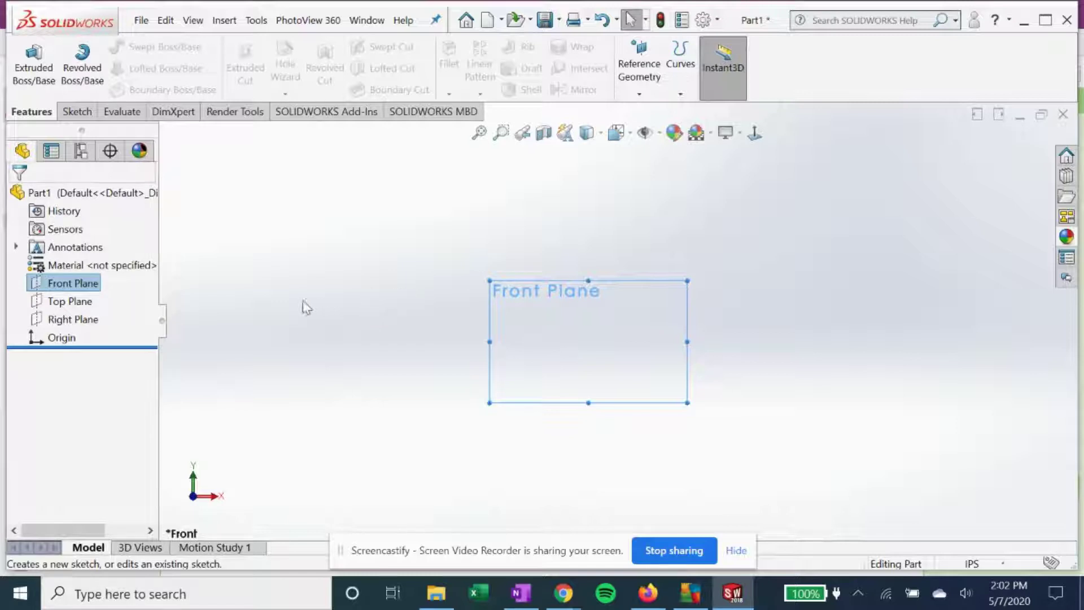
click(80, 303)
click(79, 319)
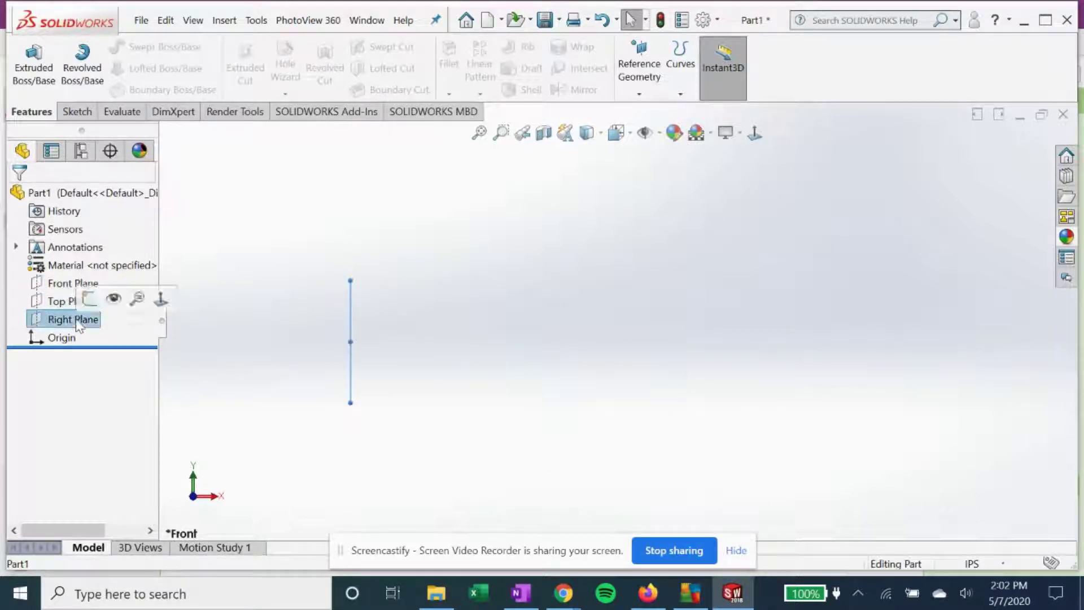
click(75, 301)
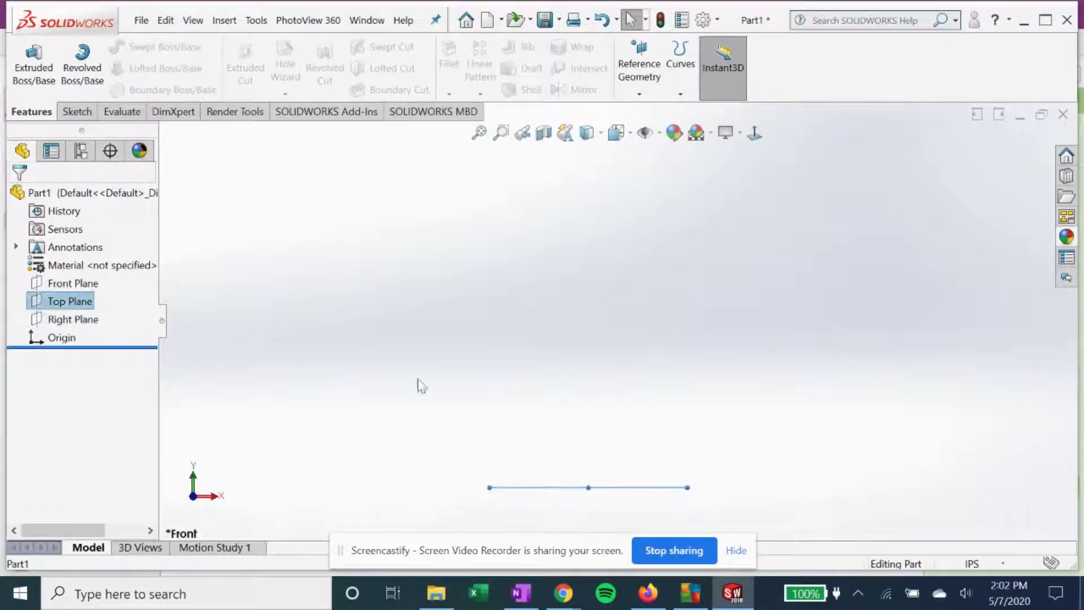
right_click(67, 320)
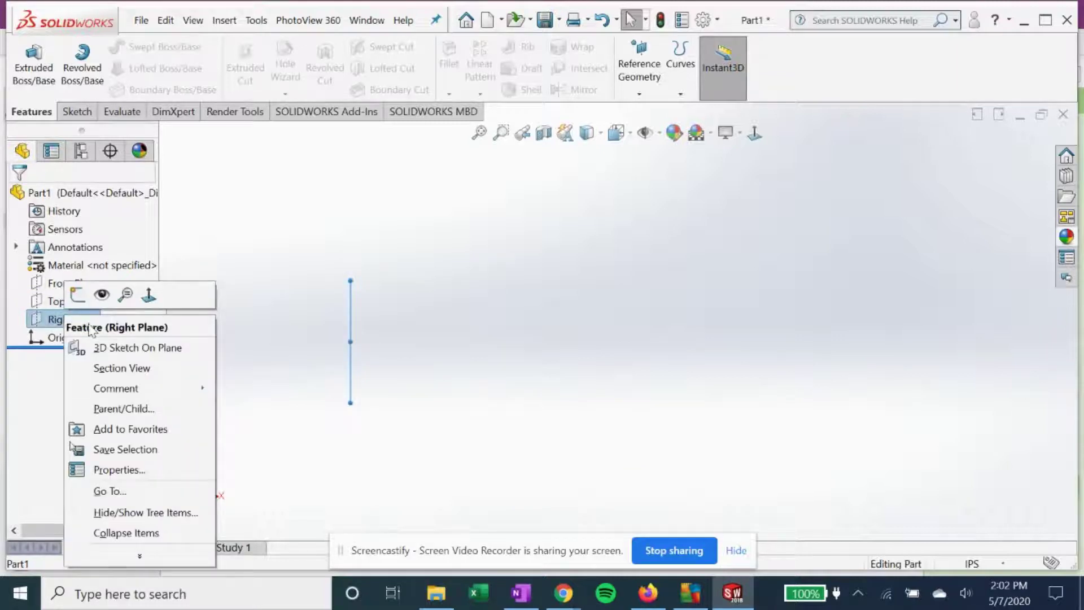
key(Escape)
- Display the Top and Front planes, then orbit the view to see all three planes at an angle
right_click(66, 302)
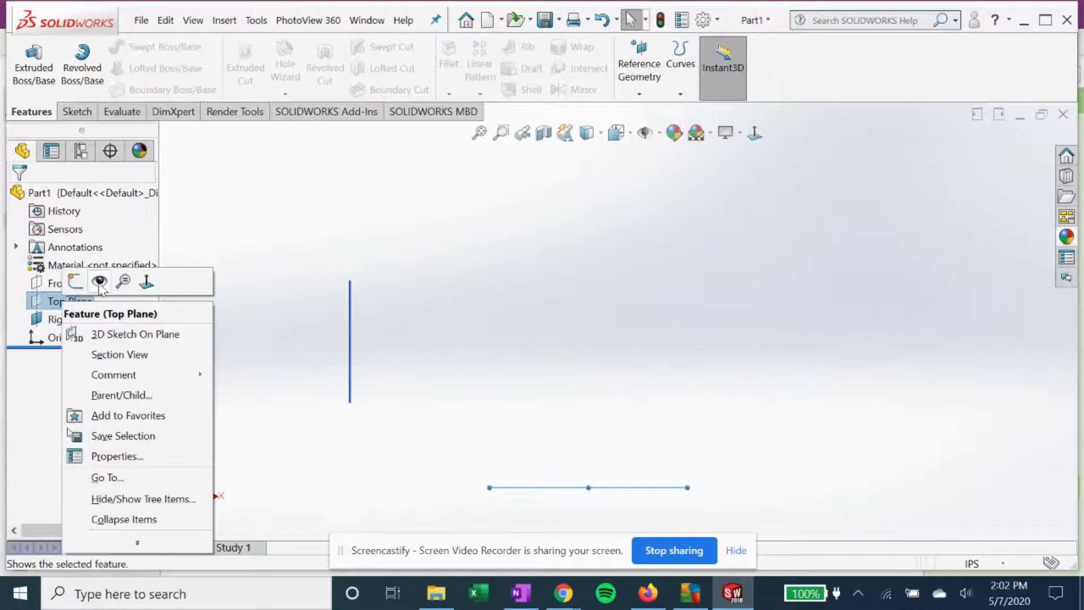
click(85, 307)
right_click(71, 283)
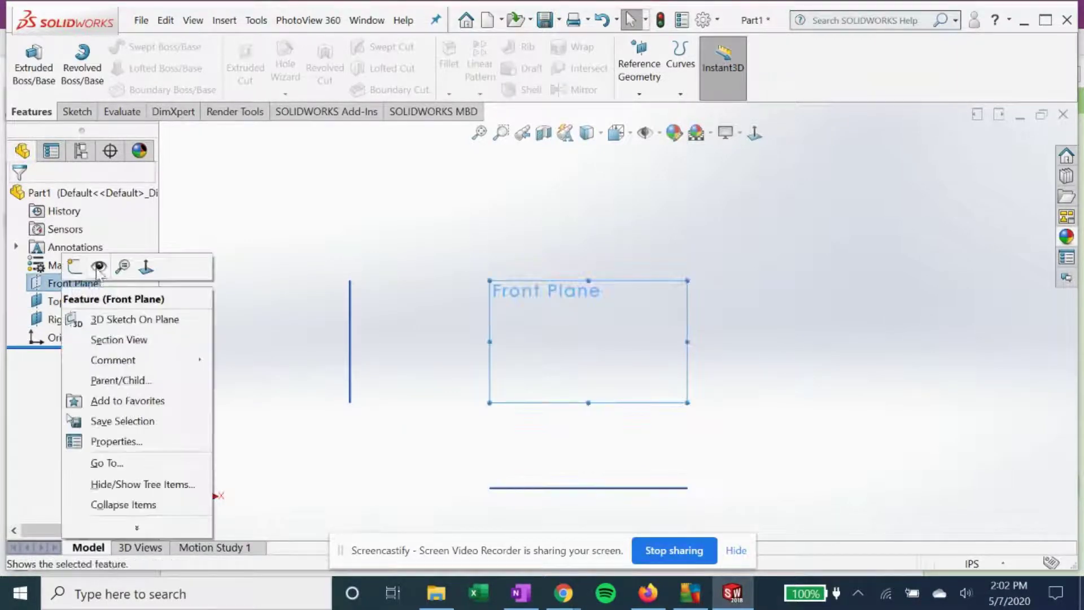
key(Escape)
middle_drag(476, 302, 423, 334)
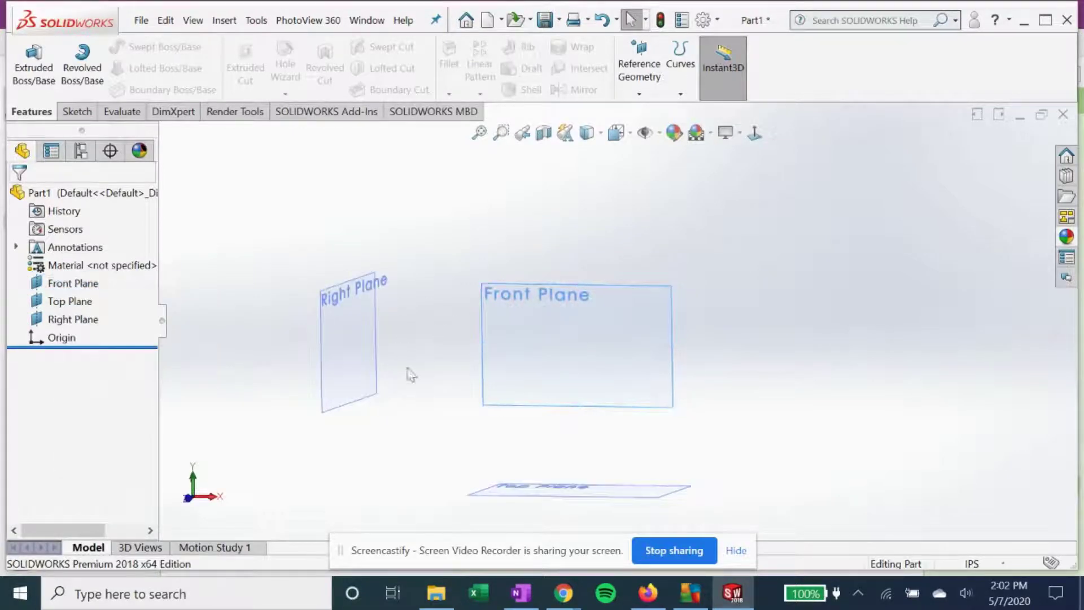
right_click(79, 285)
- Start a sketch on the Front Plane and insert the 10797-mid blueprint as a Sketch Picture
click(89, 263)
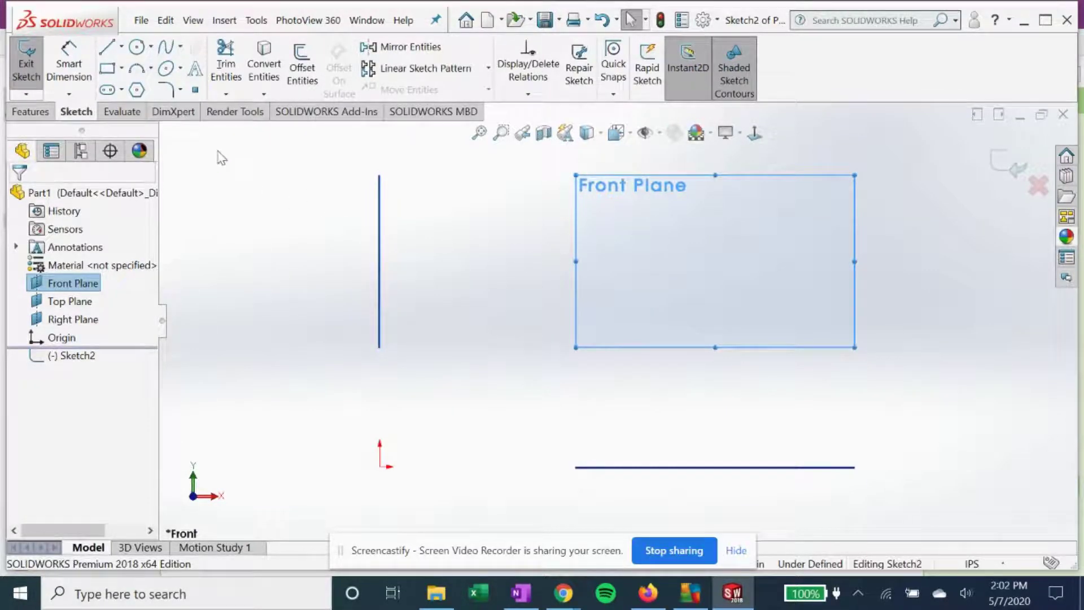
click(256, 20)
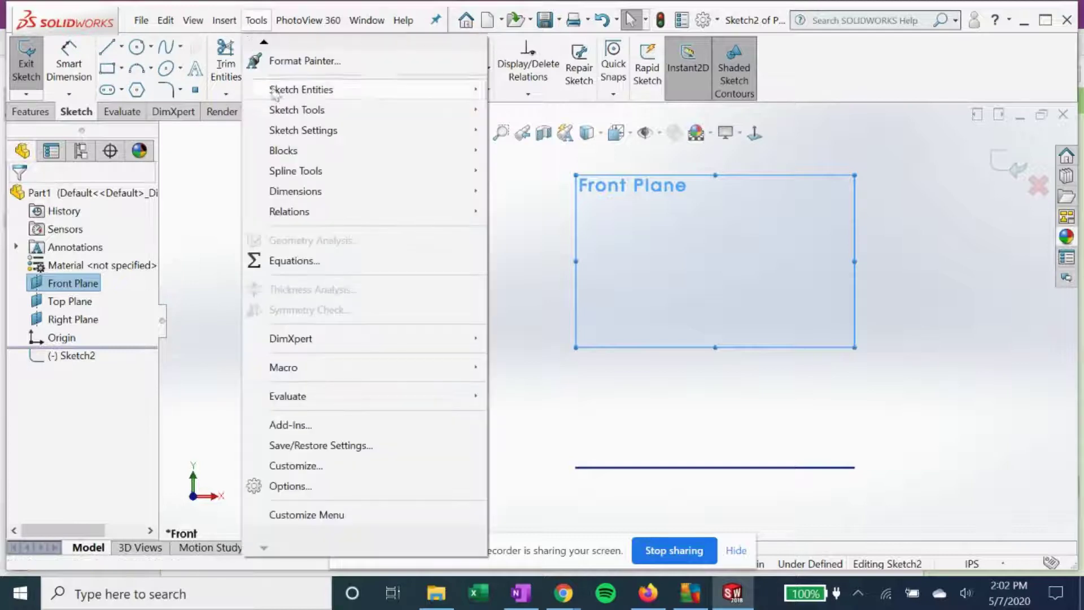
mouse_move(295, 107)
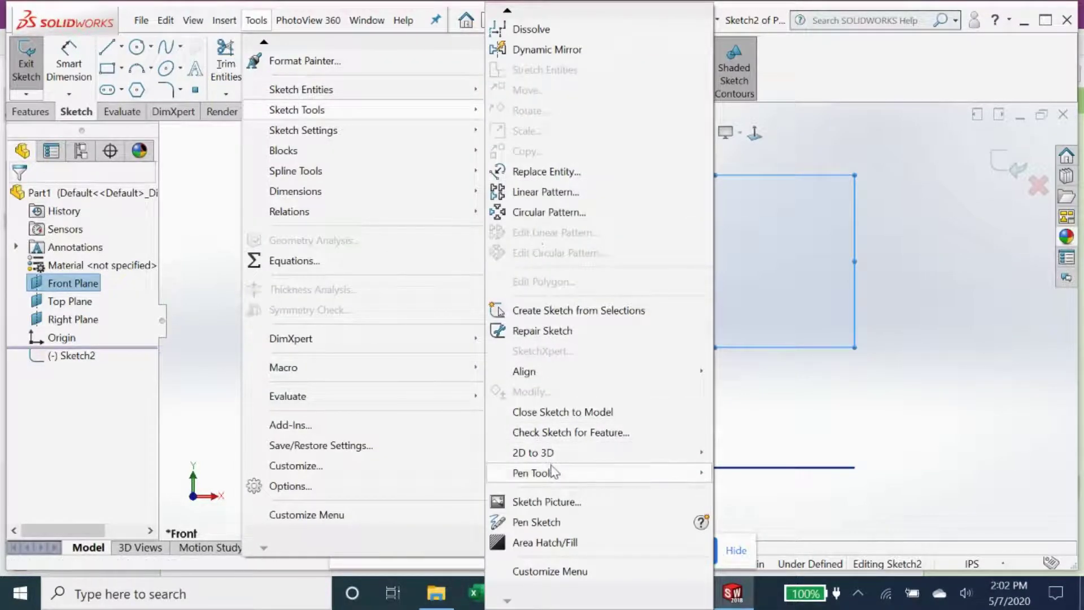
click(556, 502)
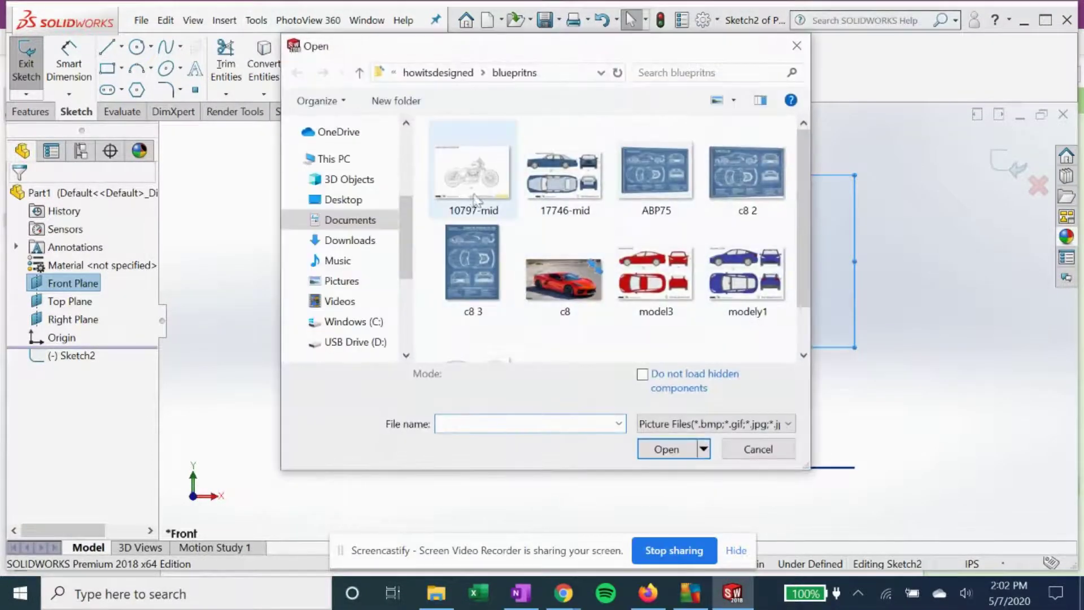
click(484, 172)
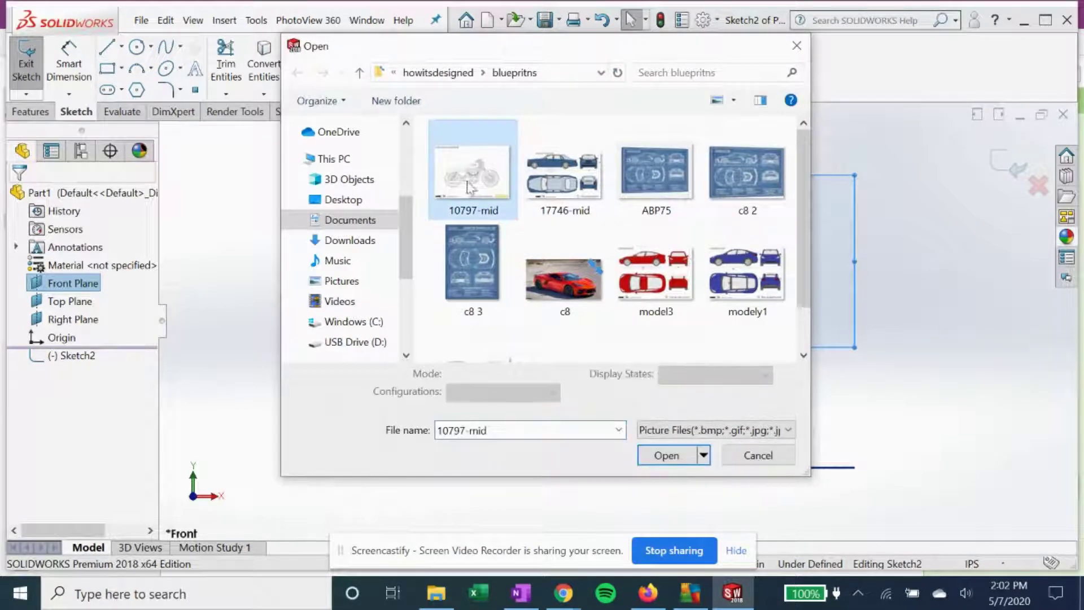
click(667, 455)
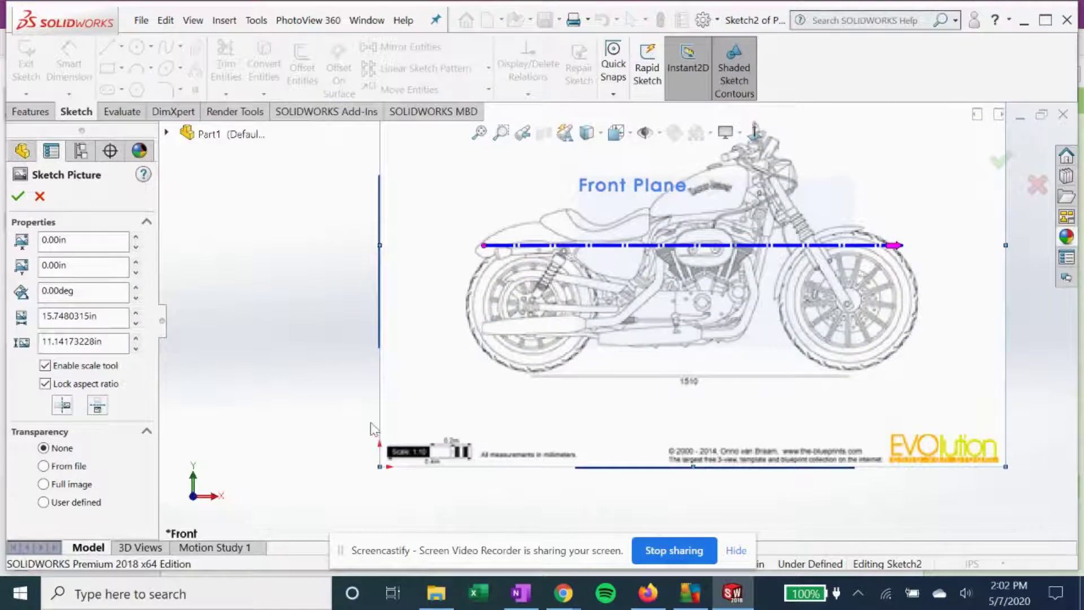
- Move and shrink the blueprint picture to about 10.58 × 7.48 in and accept it
drag(450, 203, 438, 256)
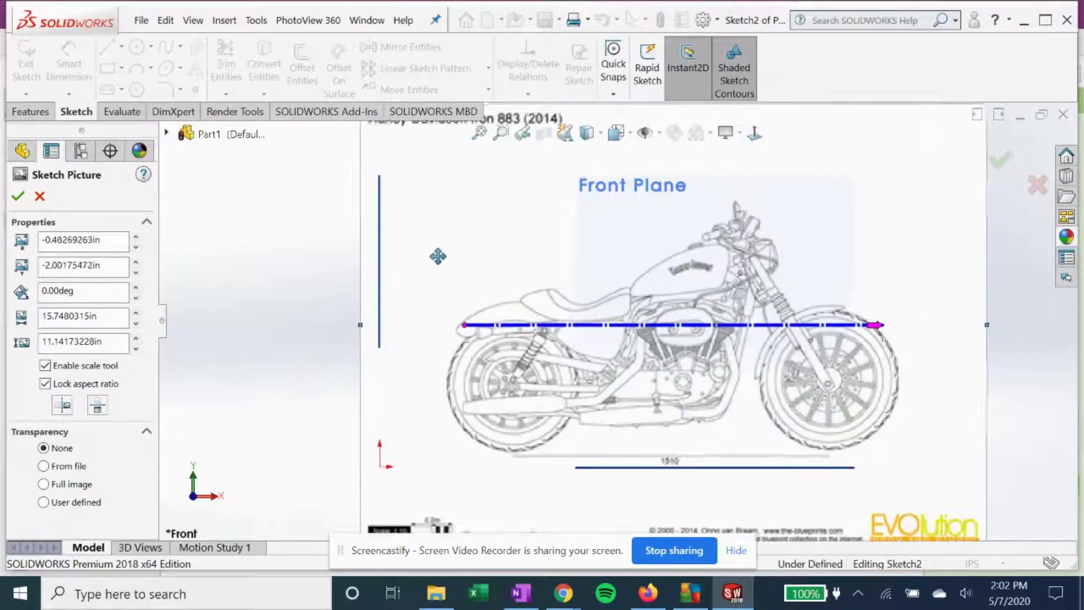
key(f)
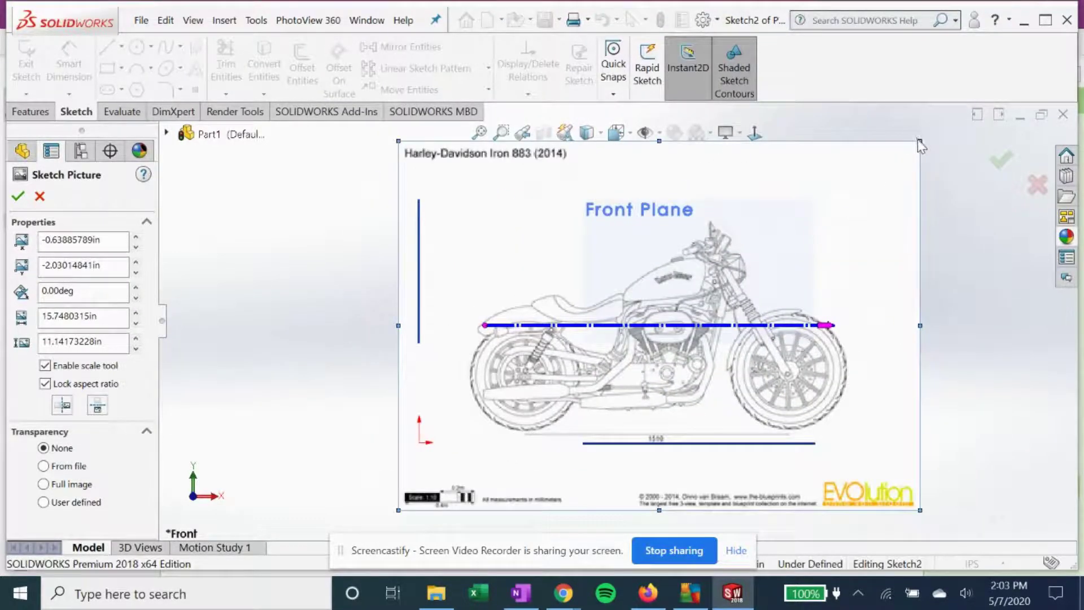
drag(918, 144, 750, 278)
mouse_move(525, 291)
mouse_down()
mouse_move(616, 222)
mouse_move(543, 233)
mouse_up()
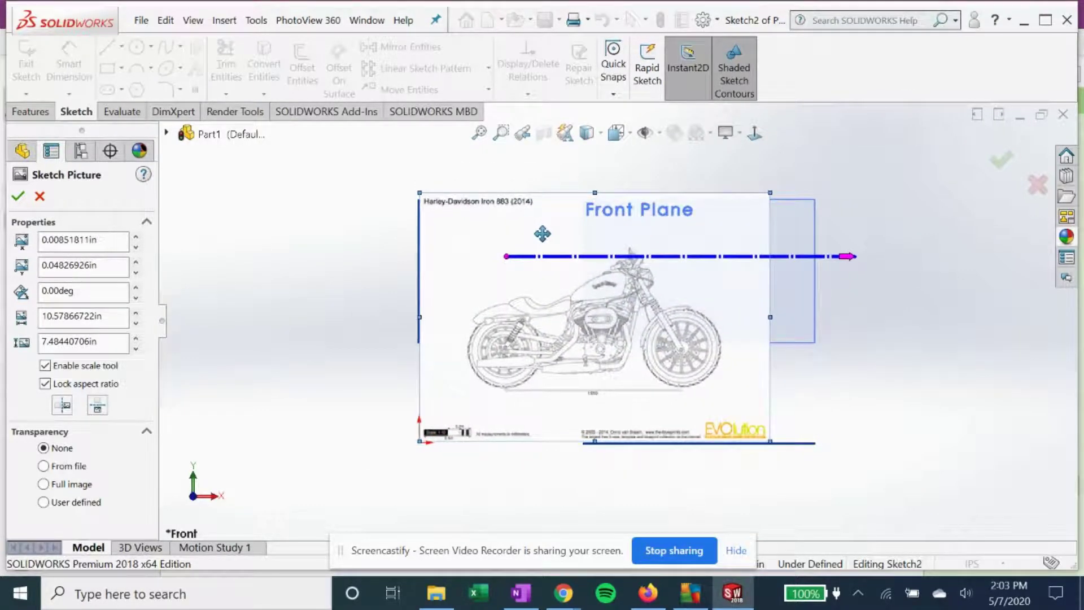
click(18, 197)
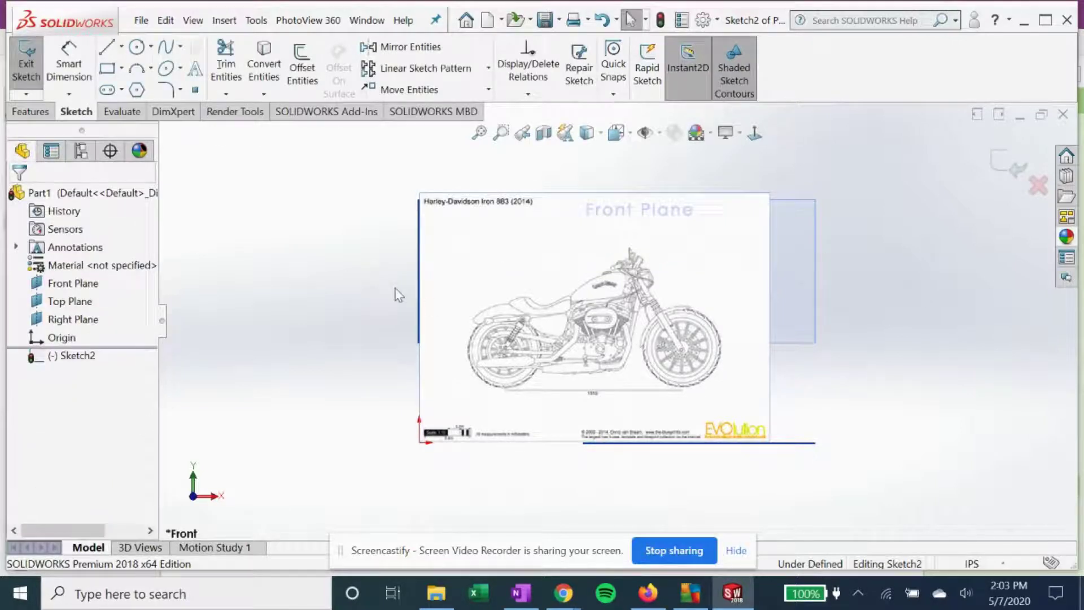
- Place a point at the rear wheel hub and draw a circle from it to the tyre edge
scroll(548, 387, down, 1)
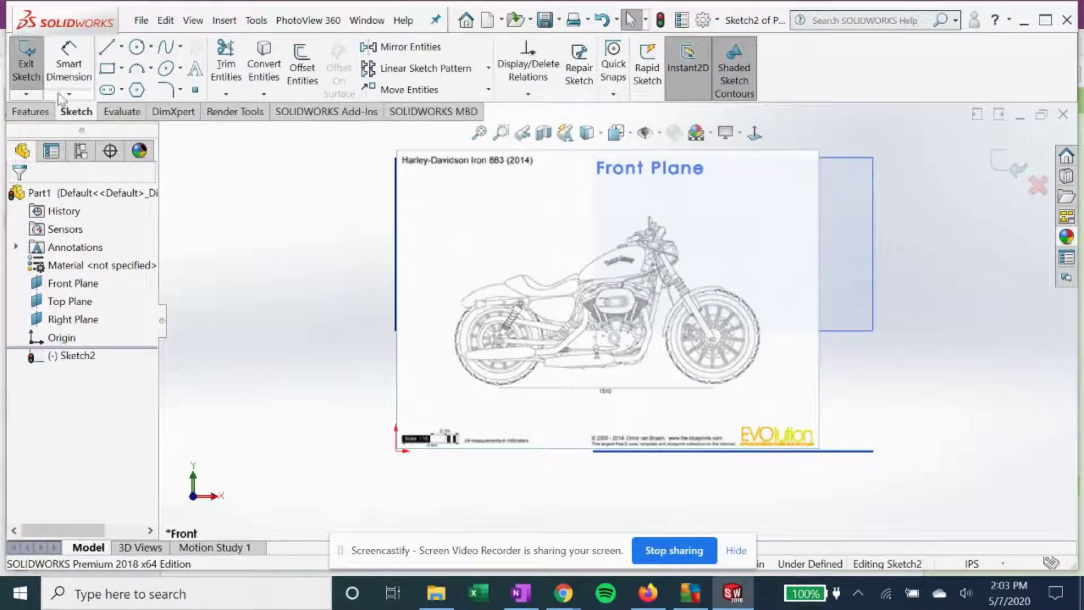
click(136, 48)
scroll(502, 355, down, 3)
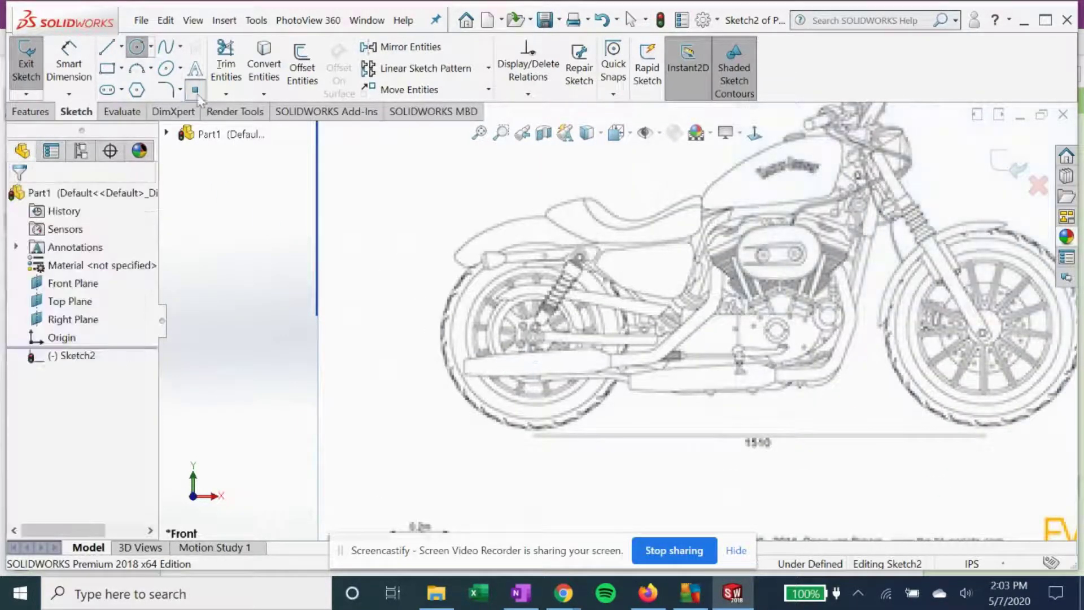
key(Escape)
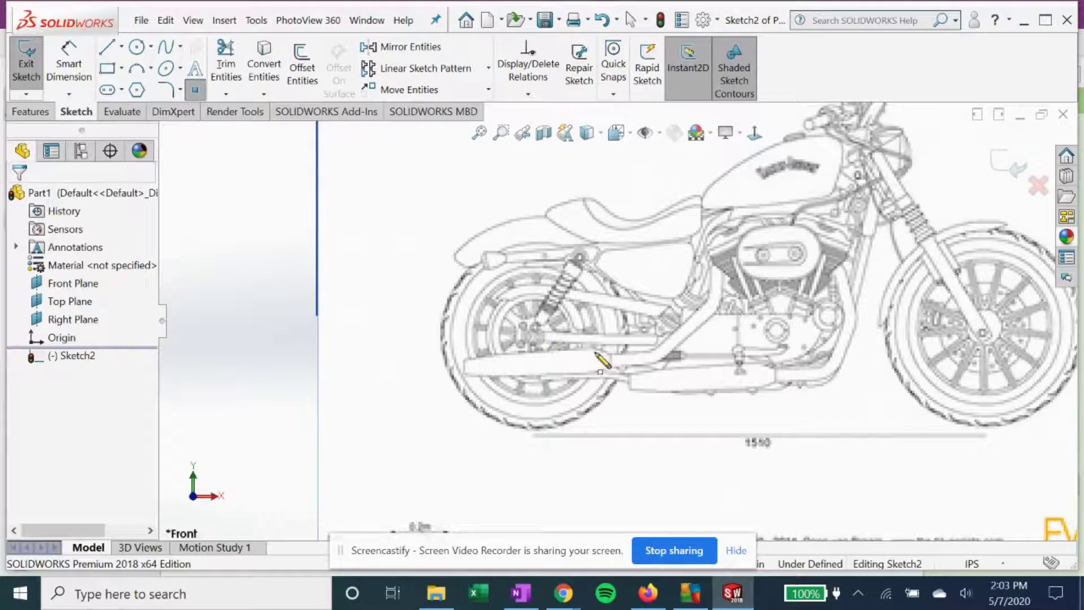
click(534, 338)
click(136, 47)
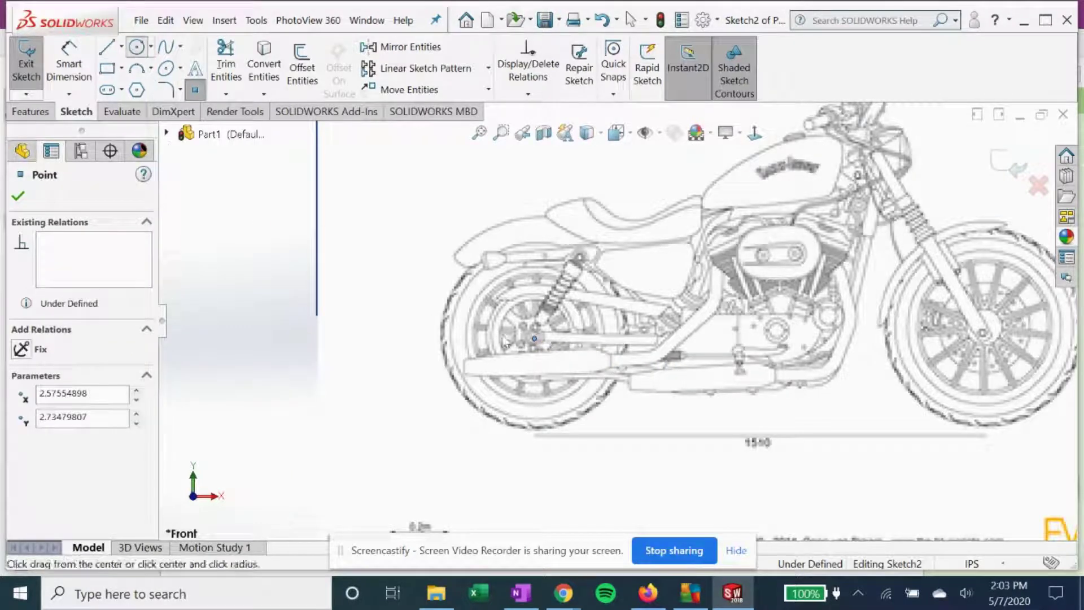
click(534, 338)
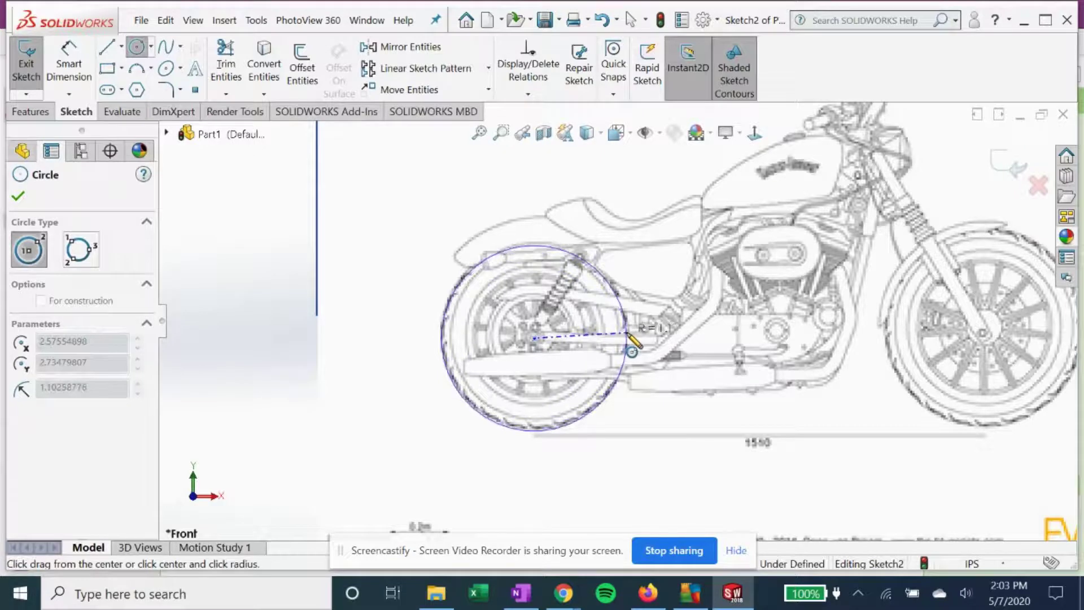
click(626, 335)
click(19, 197)
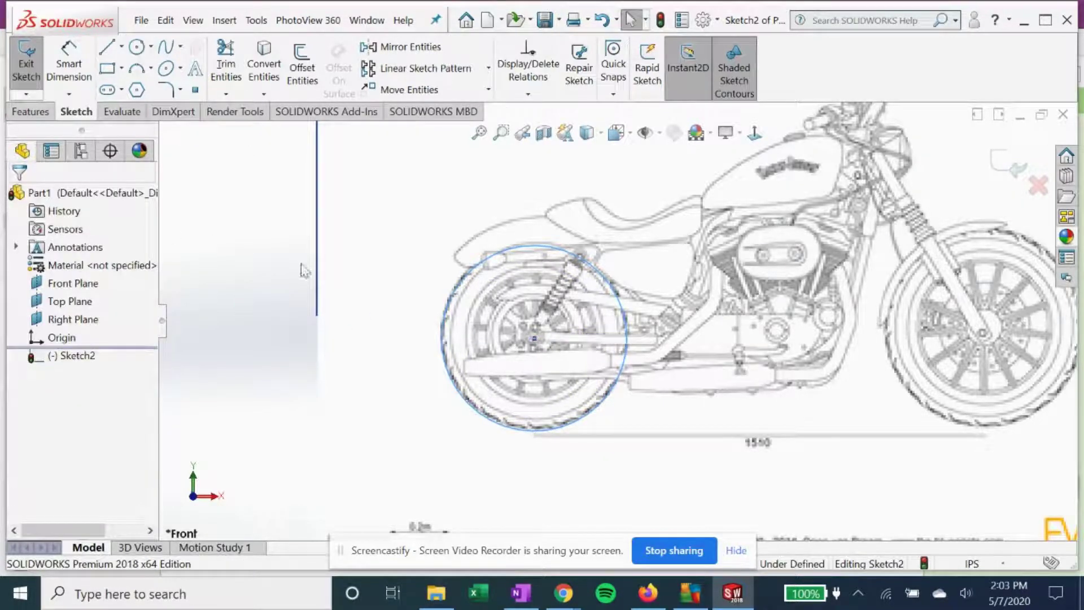
- Mark the front wheel centre with a point and draw a circle from it to the tyre edge
click(194, 89)
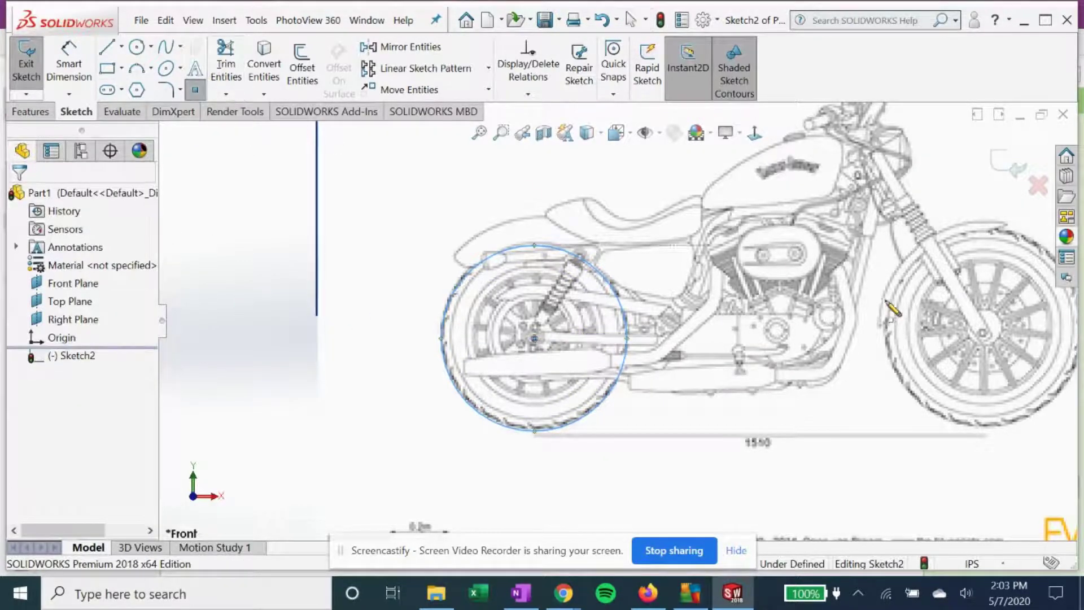
click(984, 333)
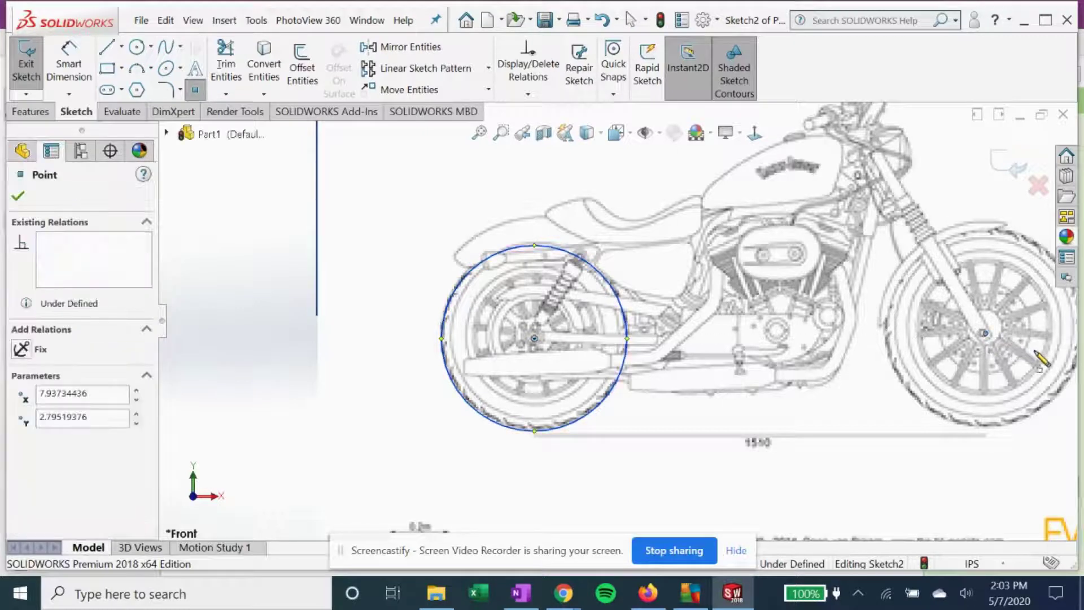
click(137, 47)
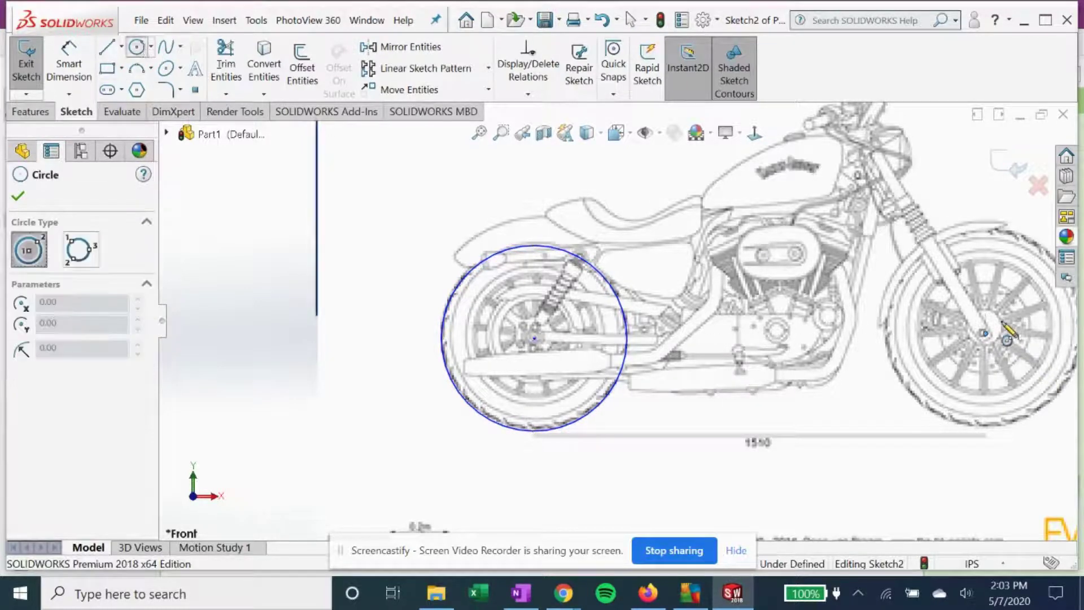
click(983, 334)
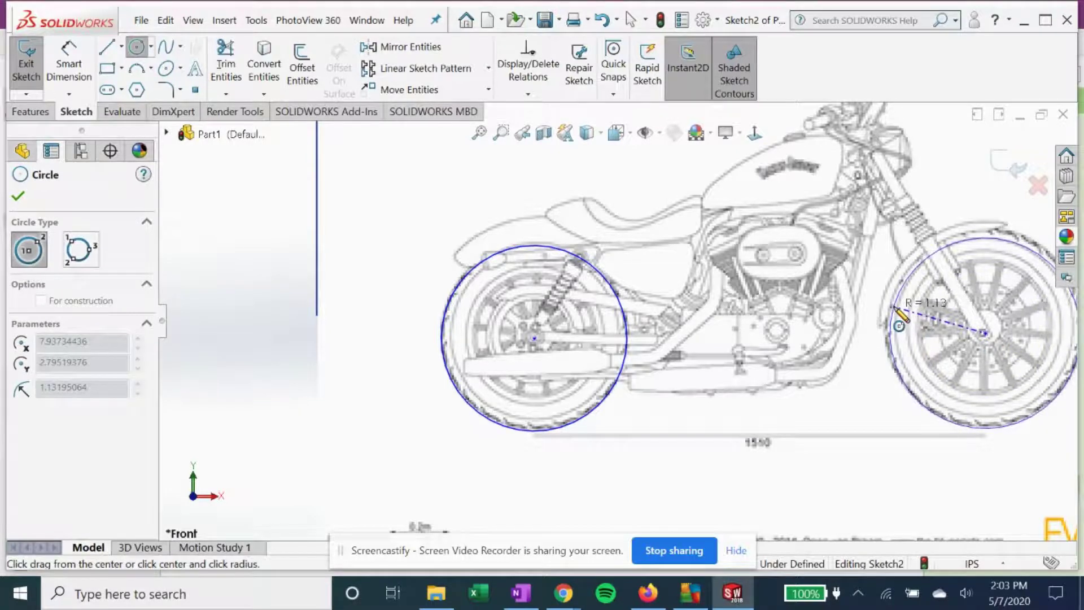
click(898, 326)
key(Escape)
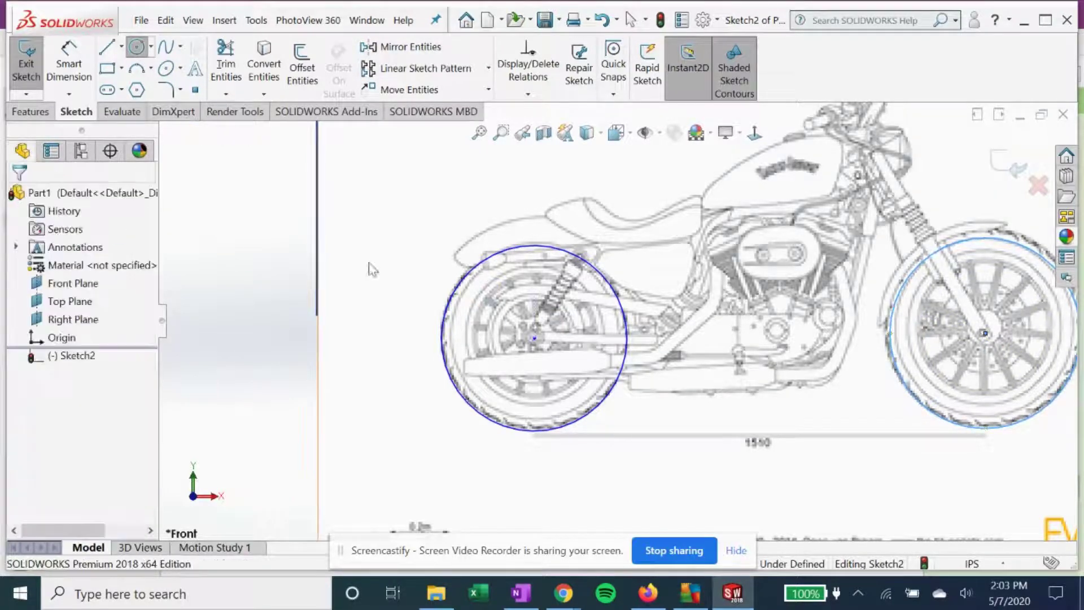
key(f)
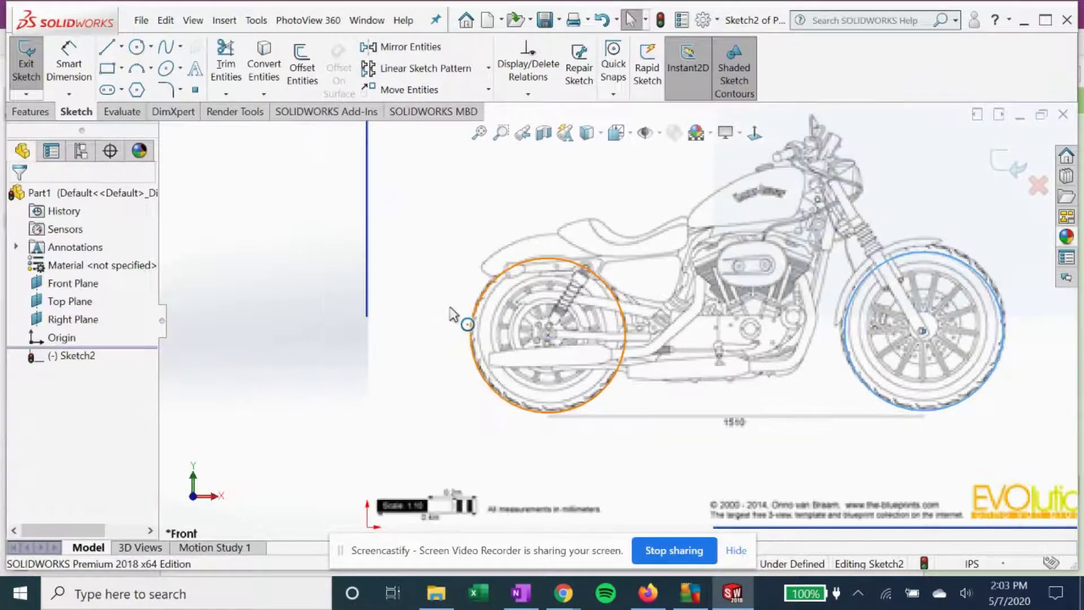
click(527, 94)
- Add a Horizontal relation between the rear and front wheel centre points
click(548, 128)
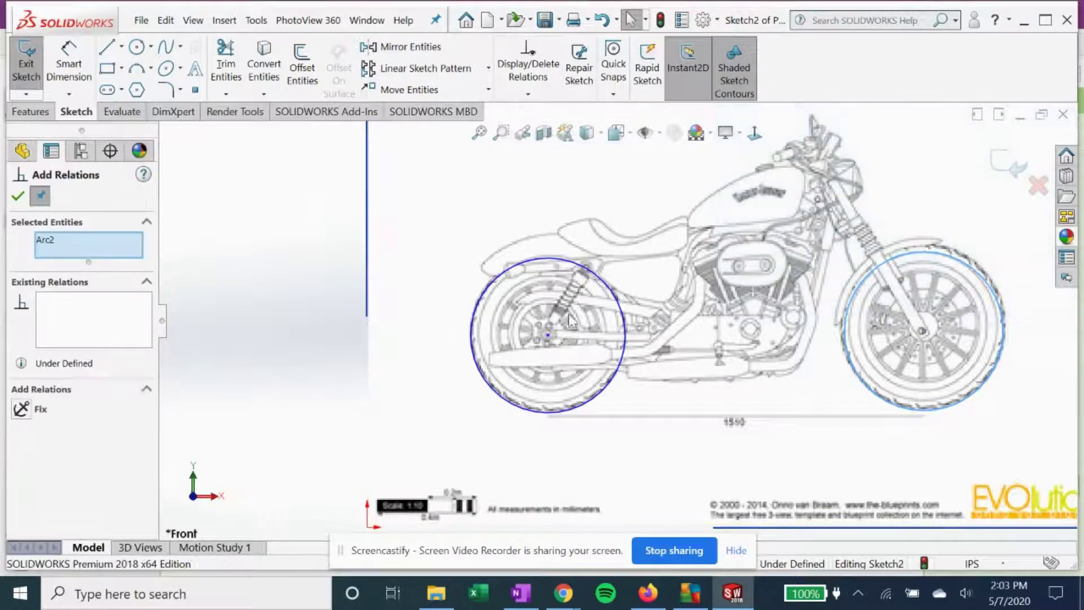
click(548, 337)
click(924, 332)
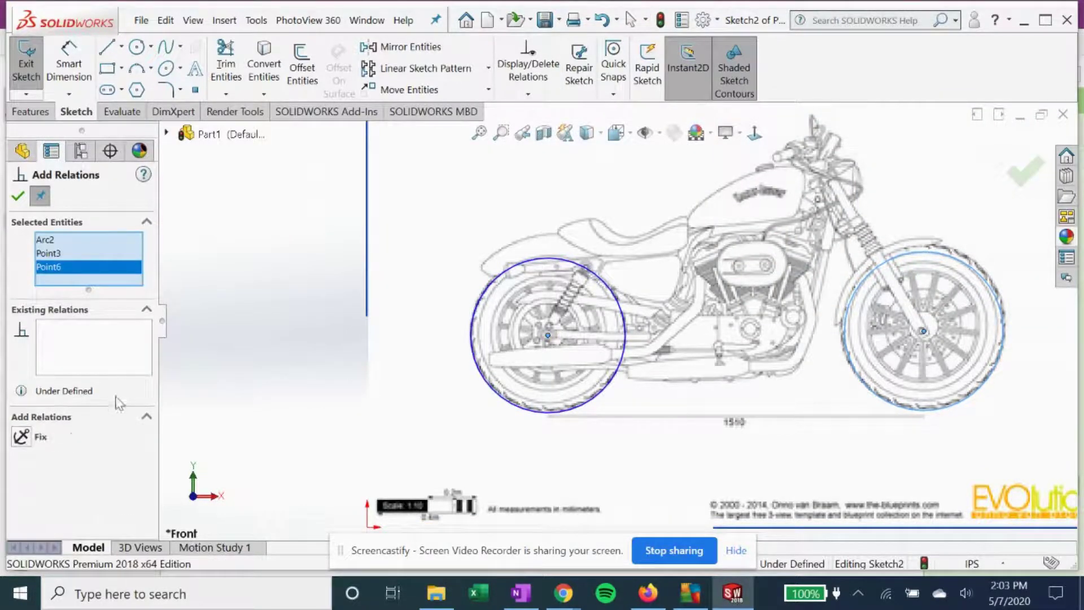
right_click(56, 245)
click(95, 270)
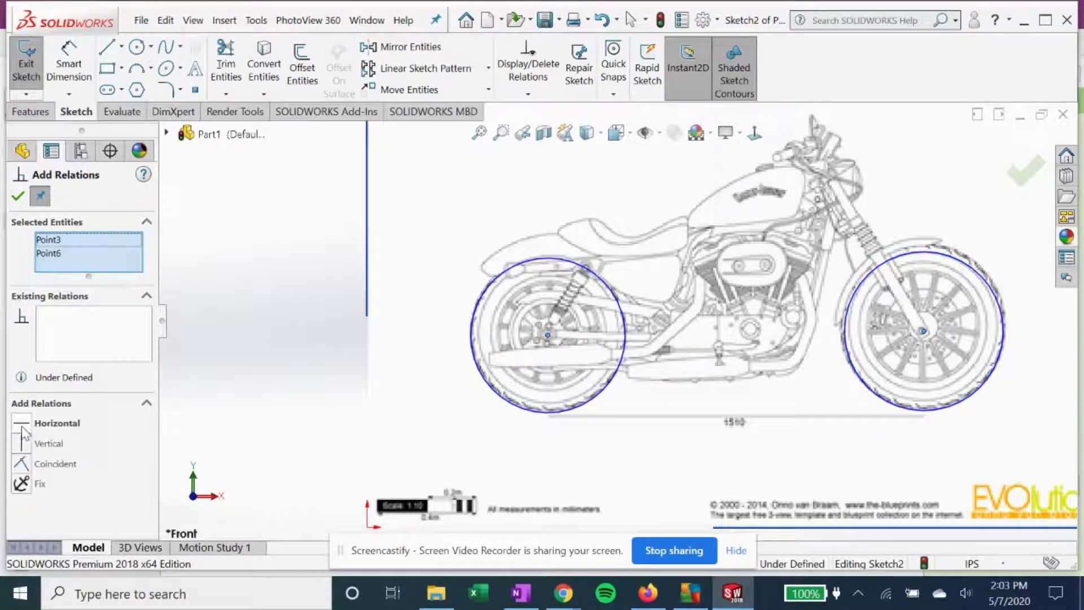
click(23, 424)
click(17, 196)
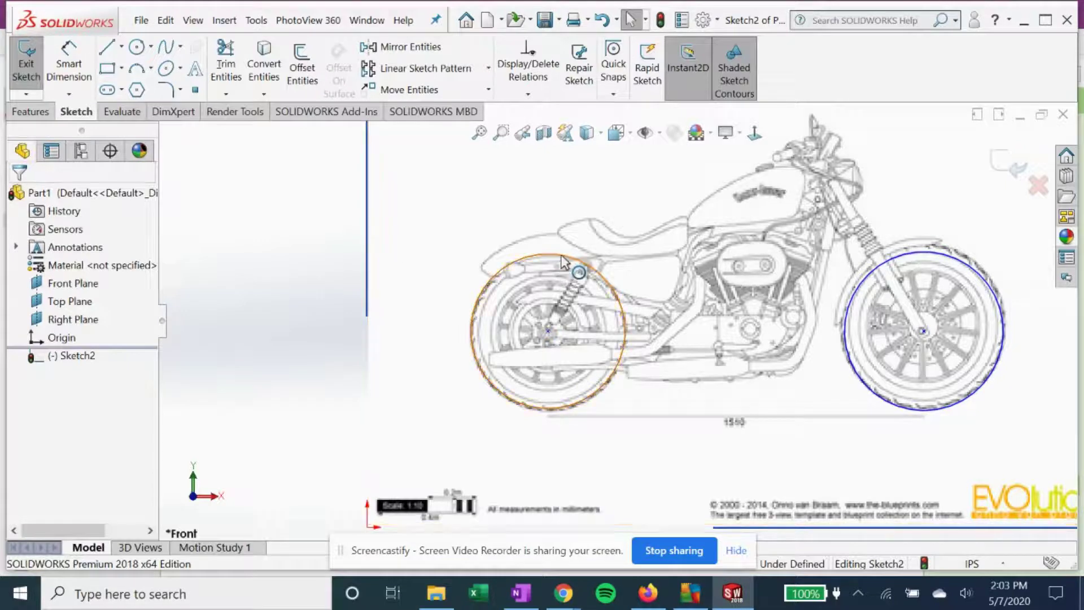
- Add an Equal relation between the front and rear wheel circles
click(528, 94)
click(542, 131)
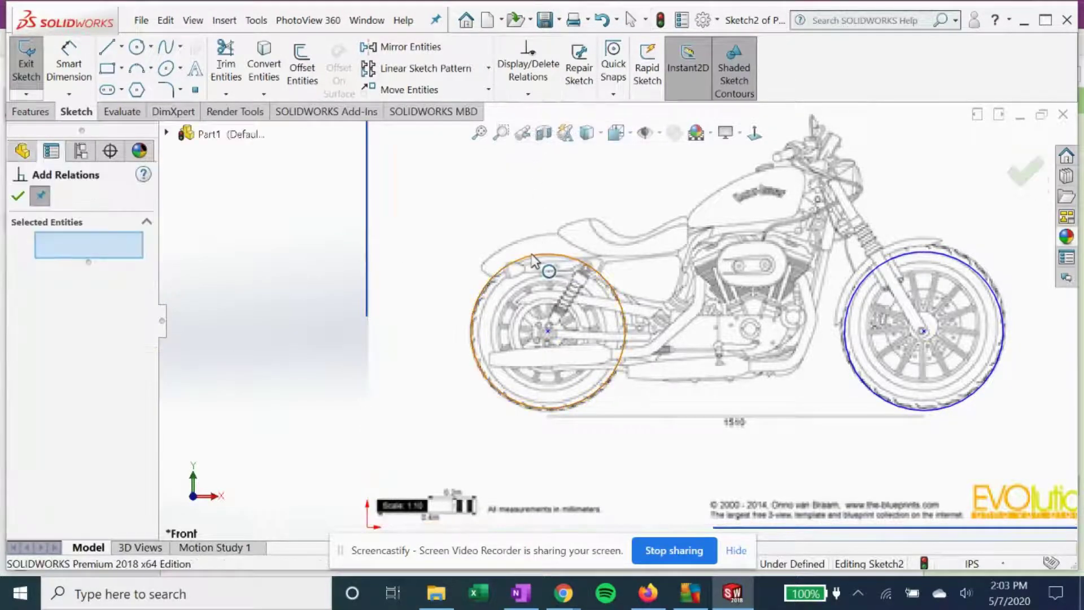
click(894, 257)
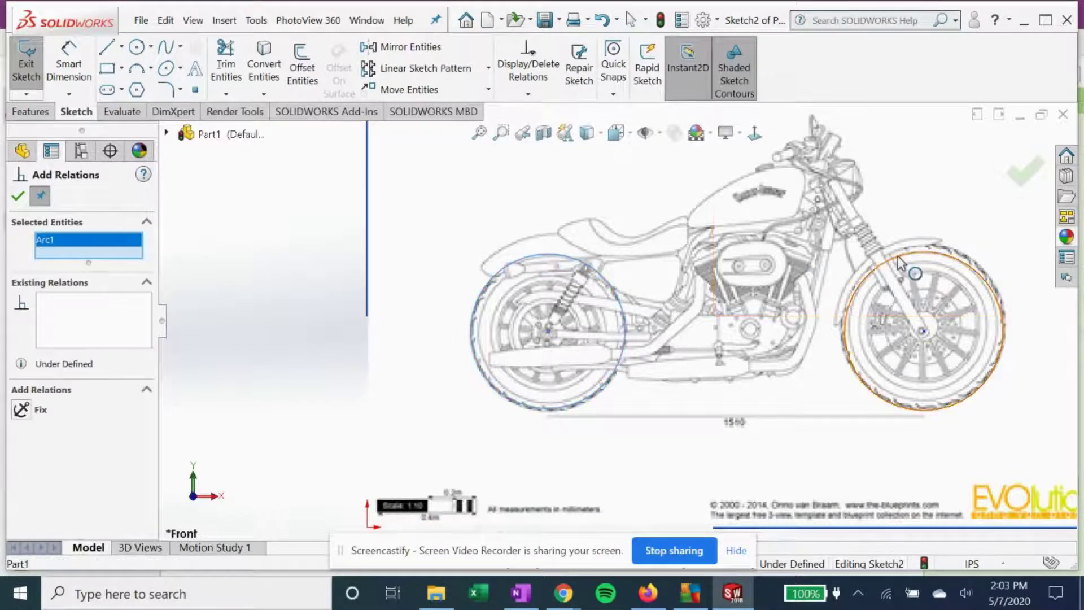
click(604, 280)
click(23, 483)
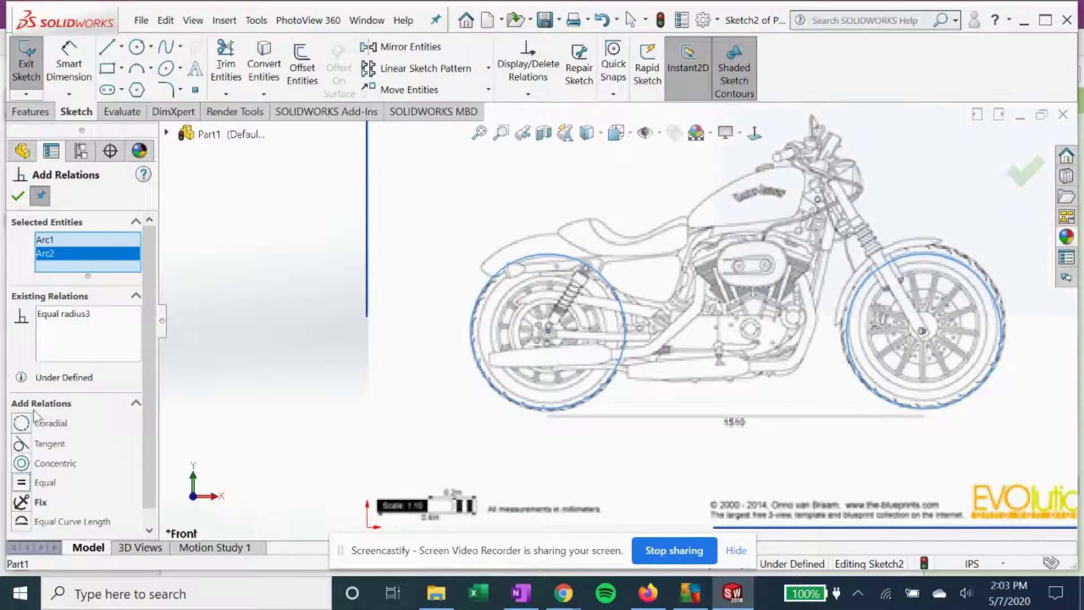
click(17, 196)
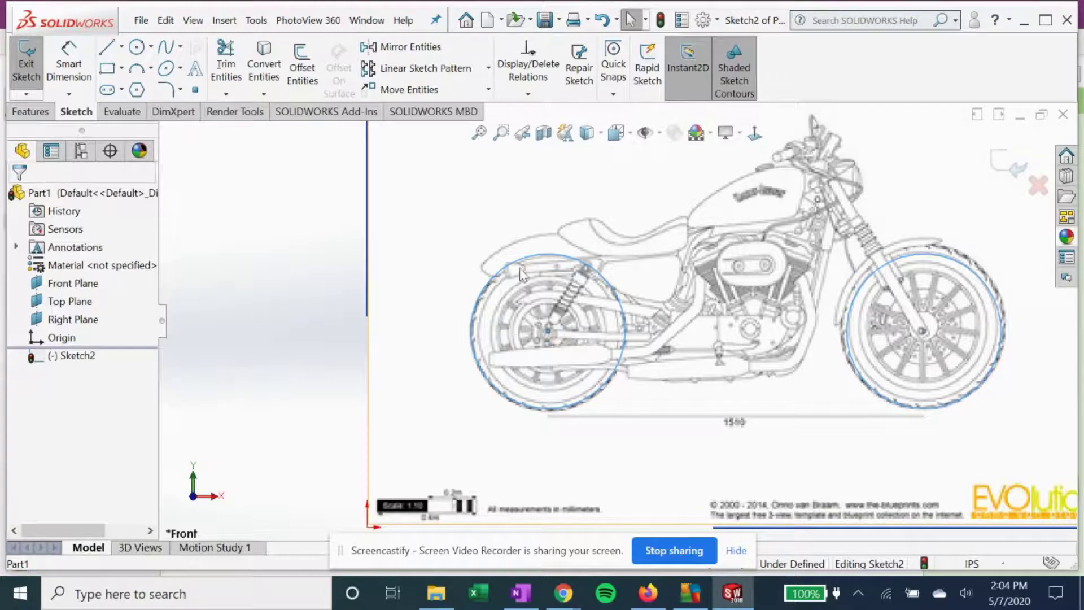
- Dimension the wheelbase between the wheel centres below the bike, keeping 5.36 in
click(69, 63)
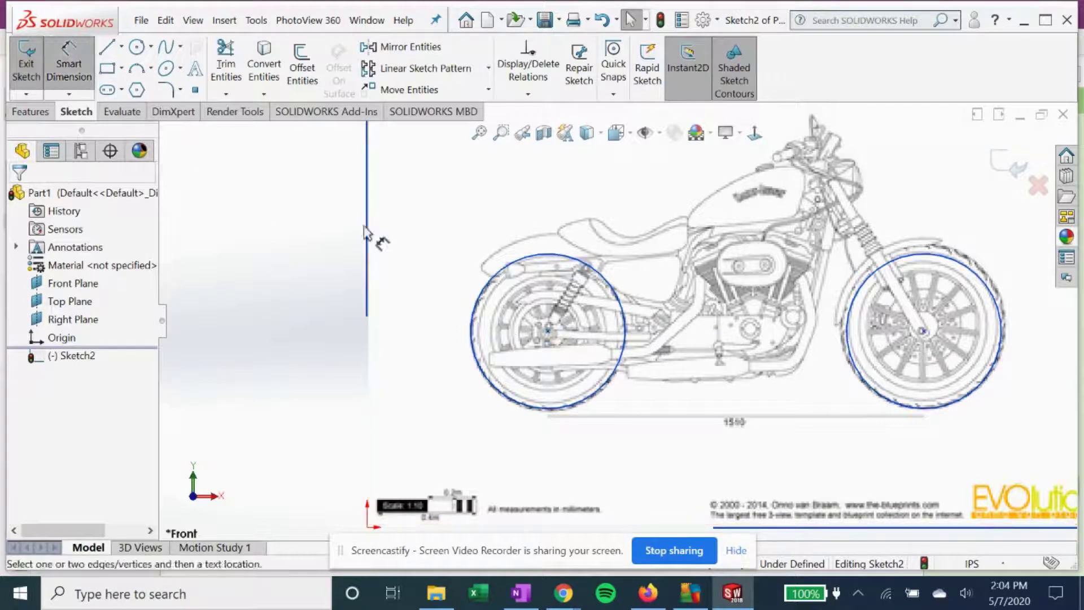
click(548, 331)
click(924, 332)
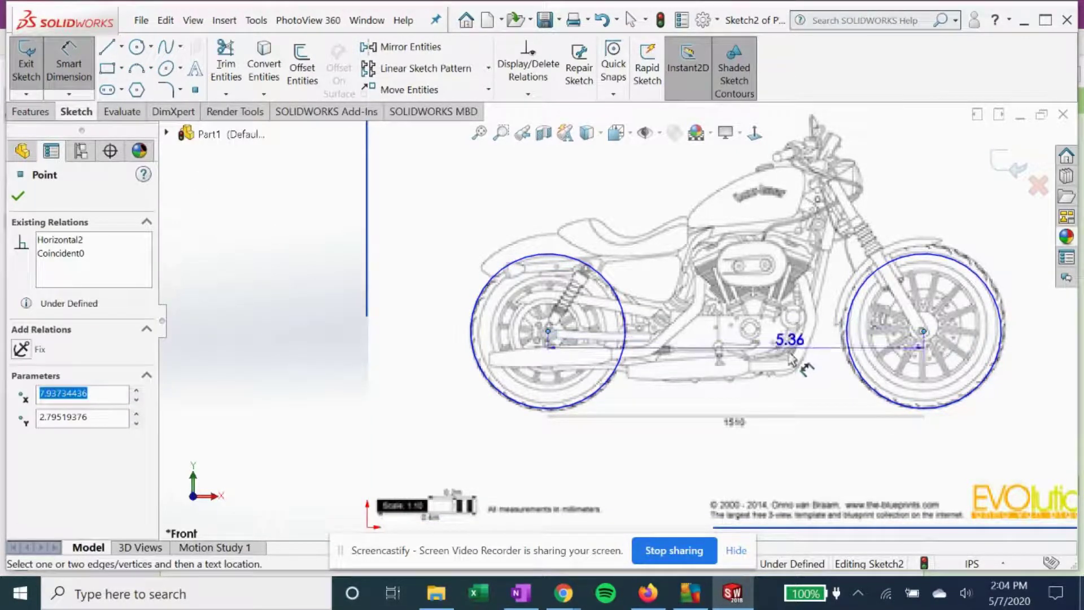
click(792, 443)
click(665, 402)
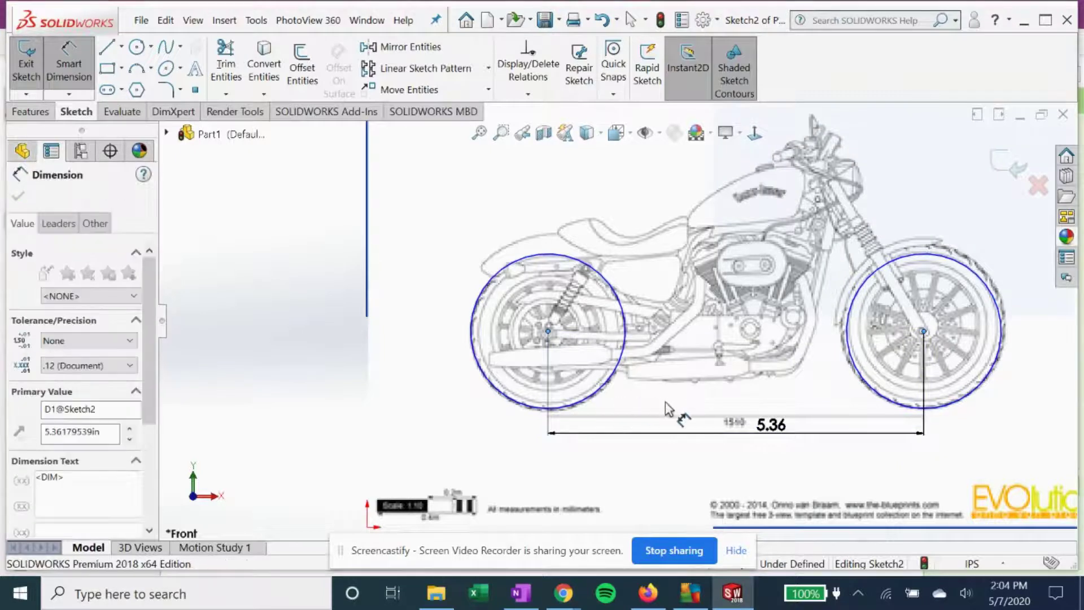
click(704, 444)
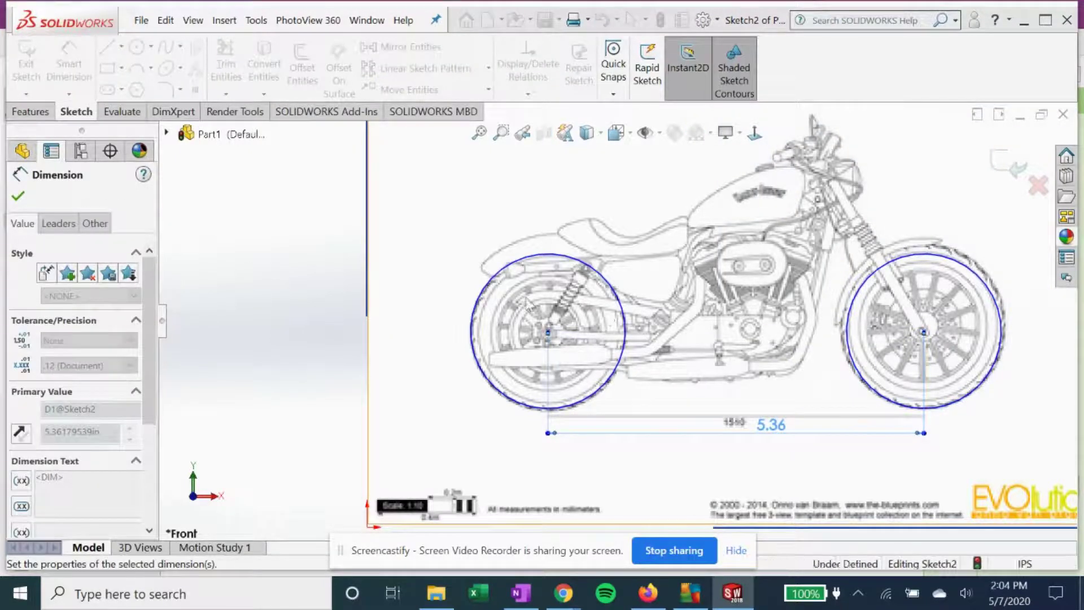
key(Escape)
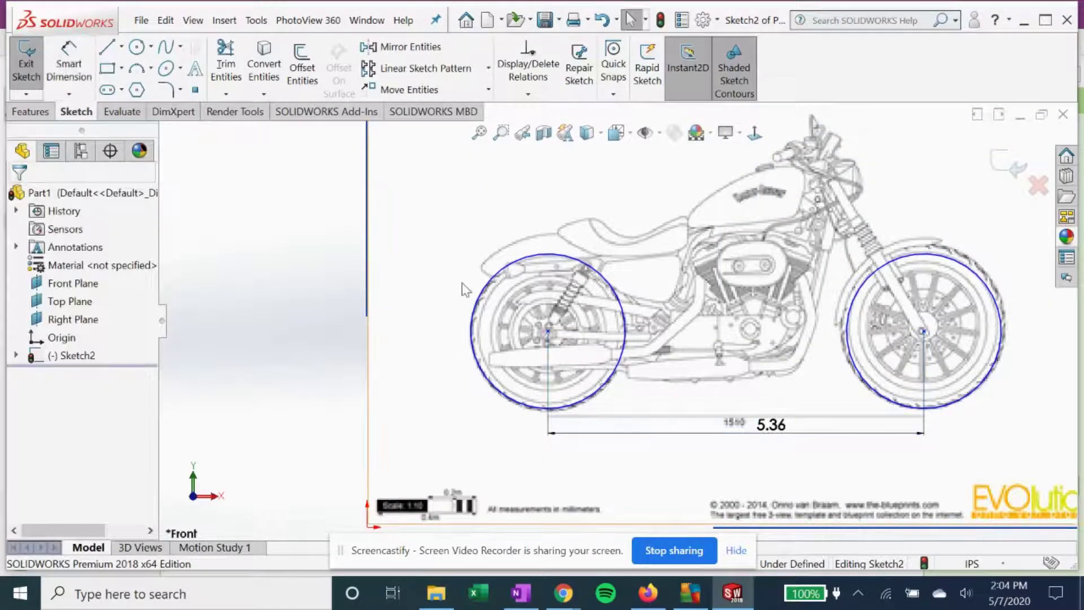
scroll(469, 294, up, 2)
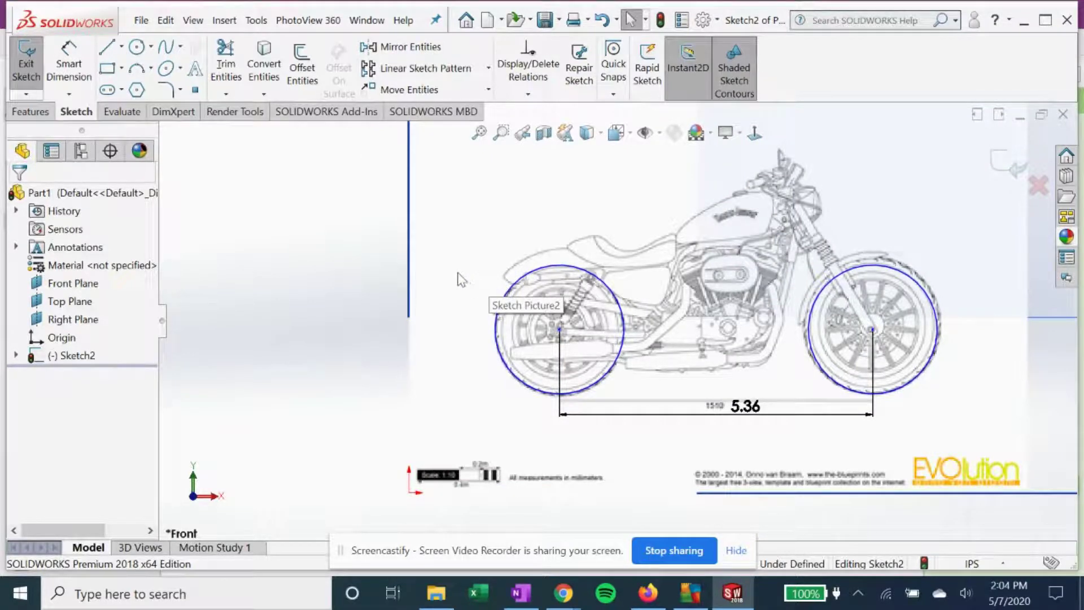
scroll(463, 279, up, 1)
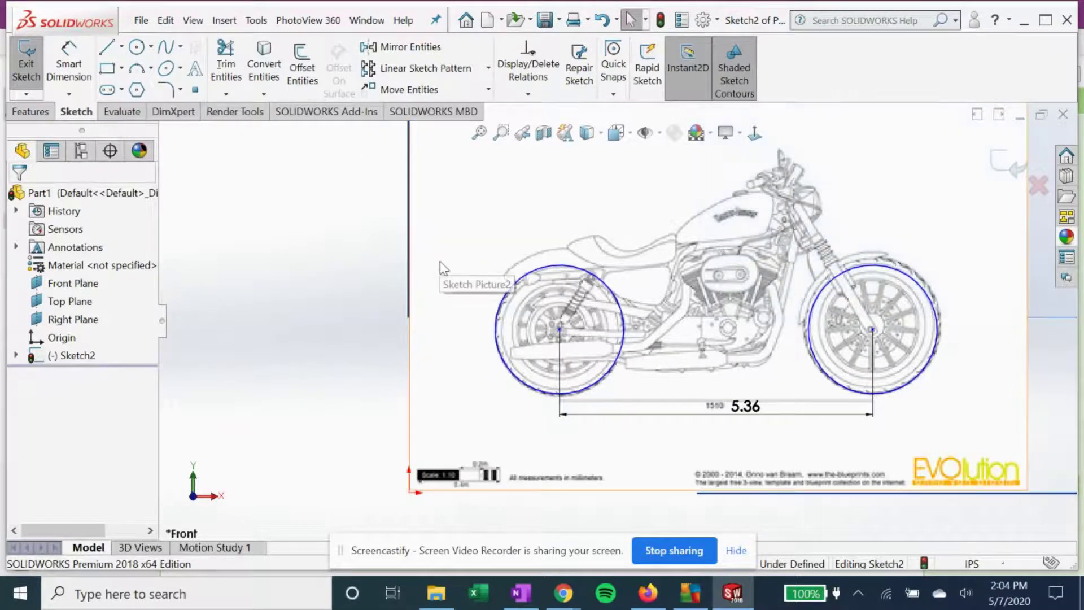
scroll(489, 268, up, 1)
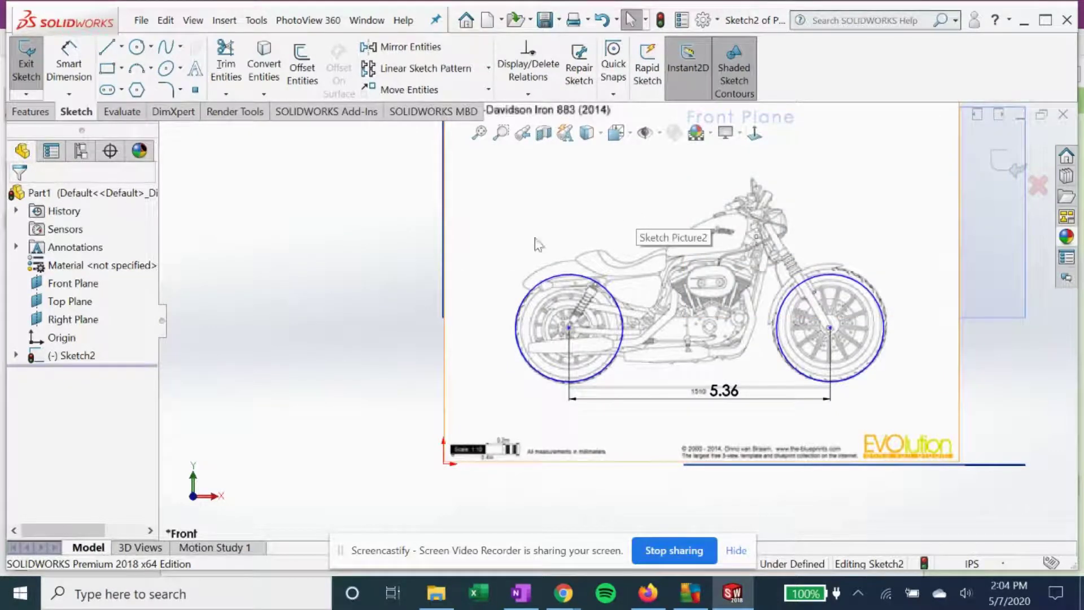